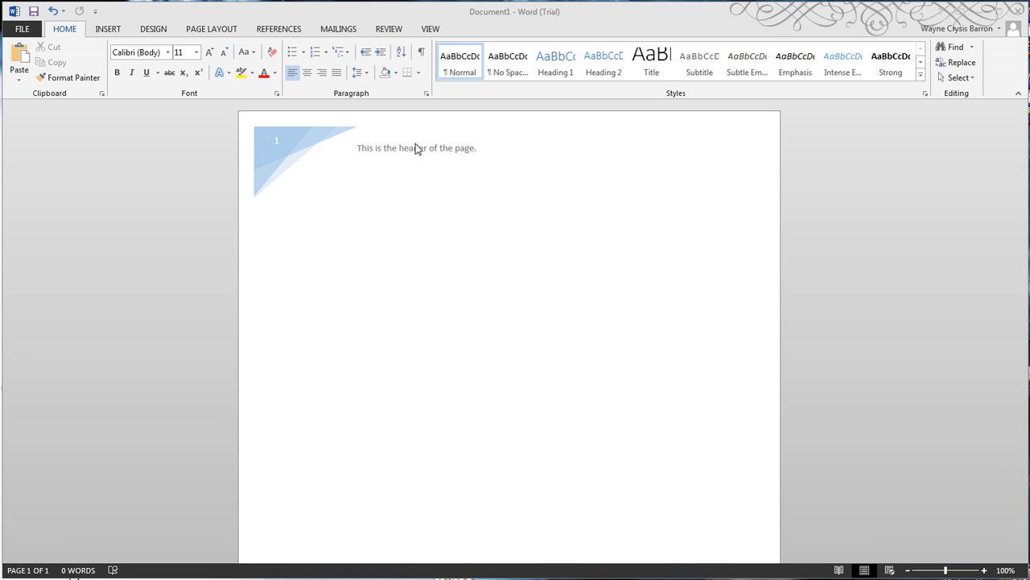
scroll(573, 288, "down", 5)
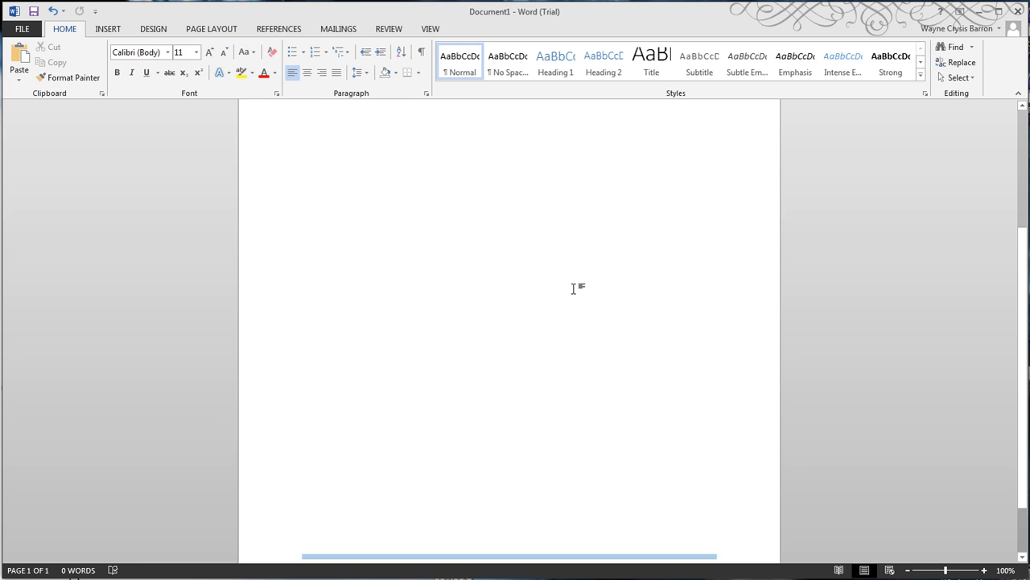
scroll(552, 374, "up", 5)
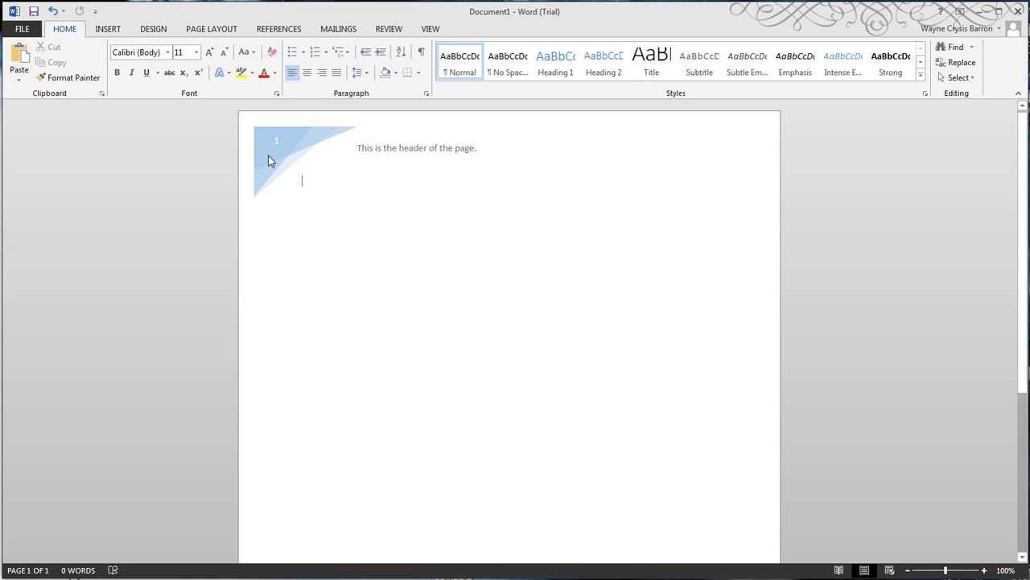
scroll(547, 302, "down", 8)
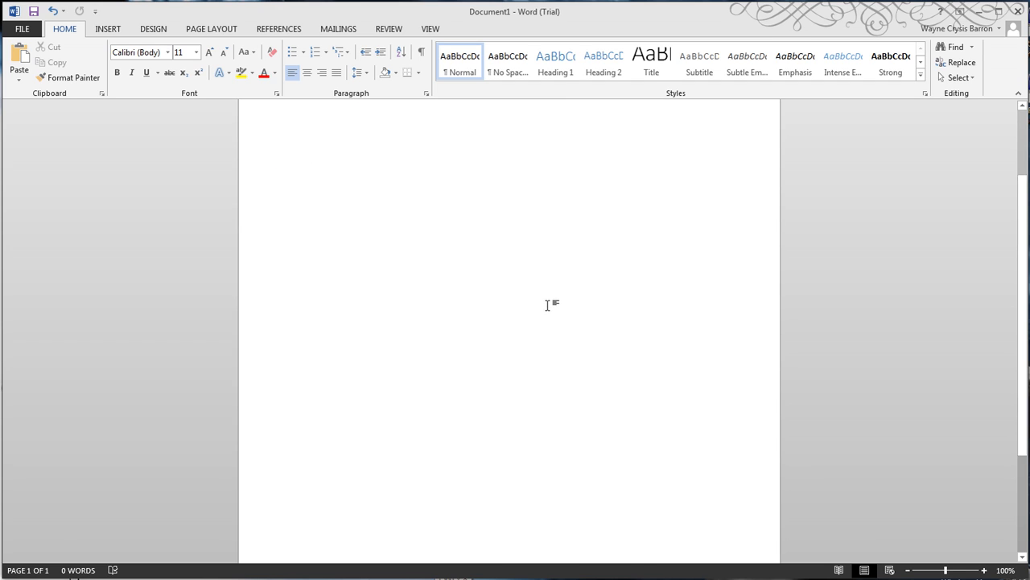
scroll(490, 402, "up", 7)
scroll(498, 389, "up", 1)
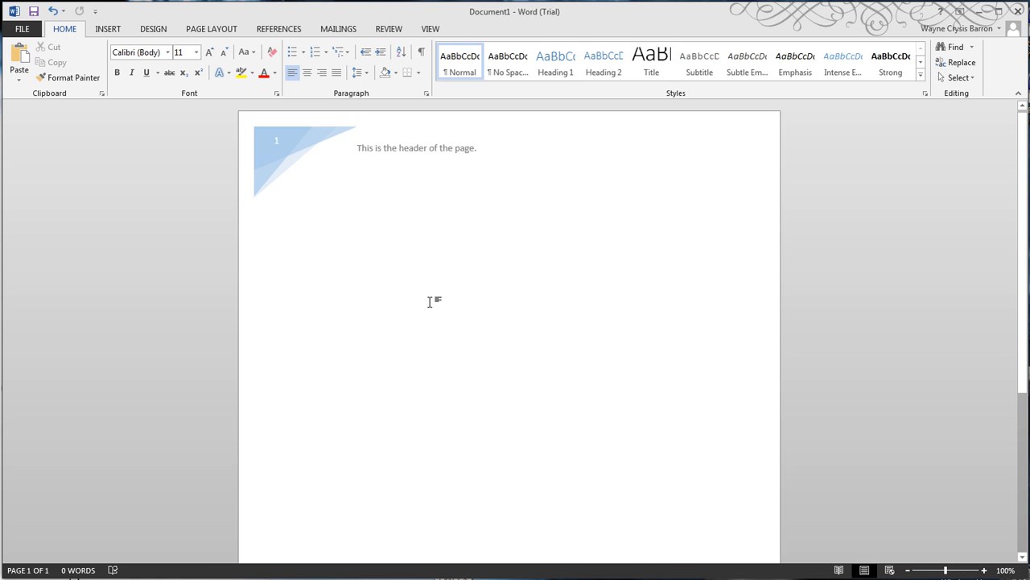
Create a new blank document in a maximized window and insert the built-in Facet (Even Page) header
key("ctrl+n")
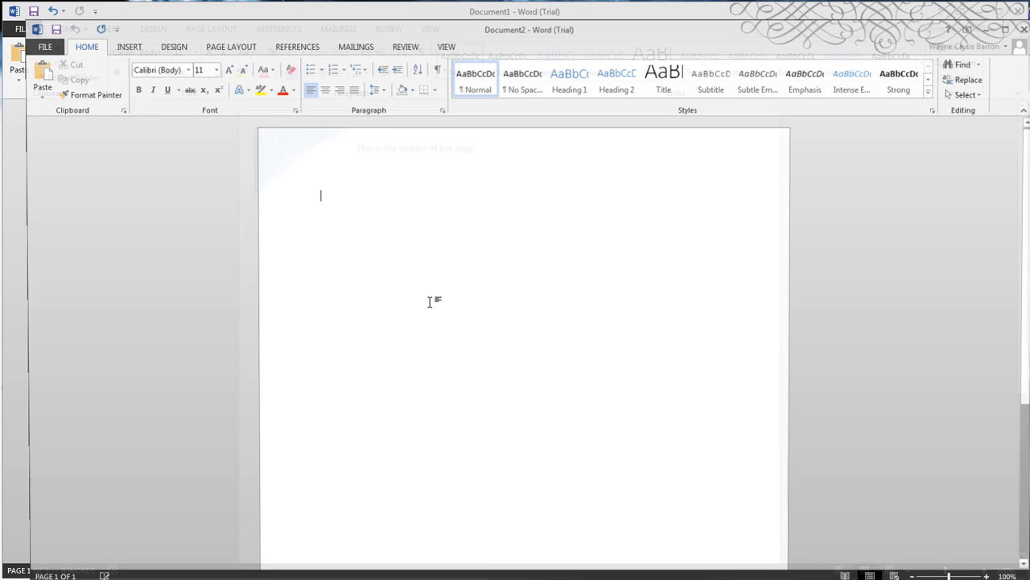
double_click(448, 29)
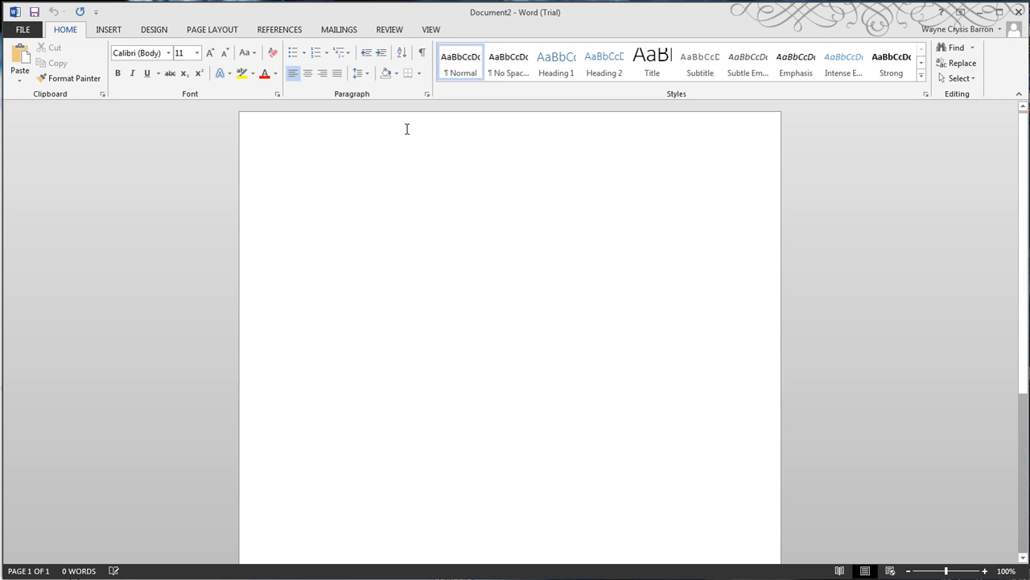
double_click(473, 132)
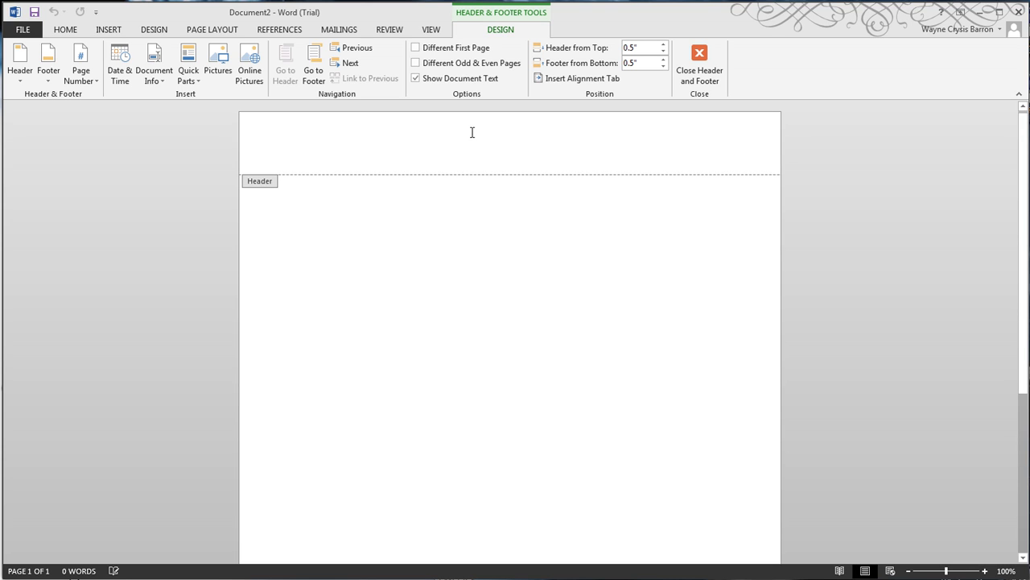
scroll(743, 348, "down", 10)
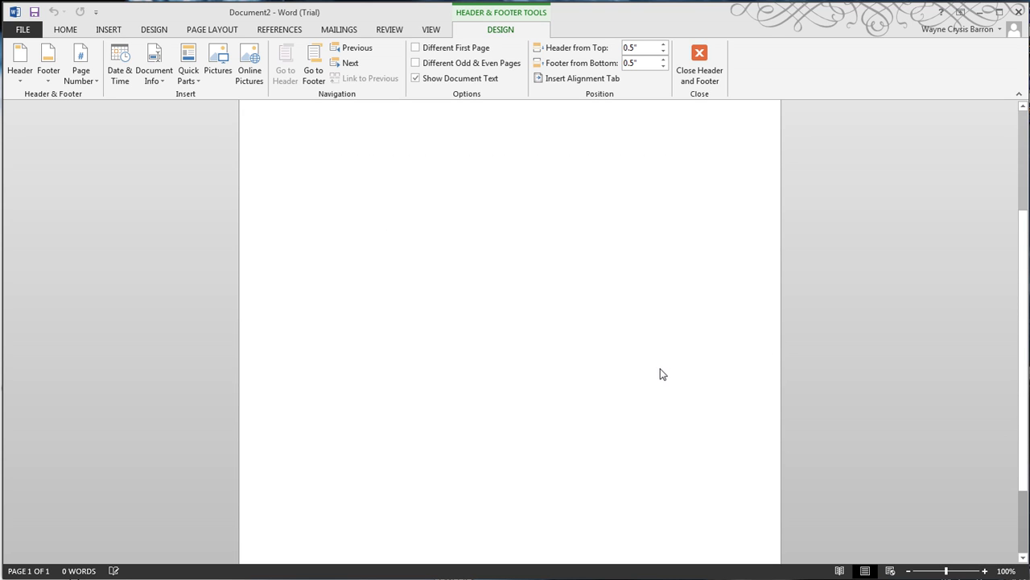
scroll(526, 371, "up", 10)
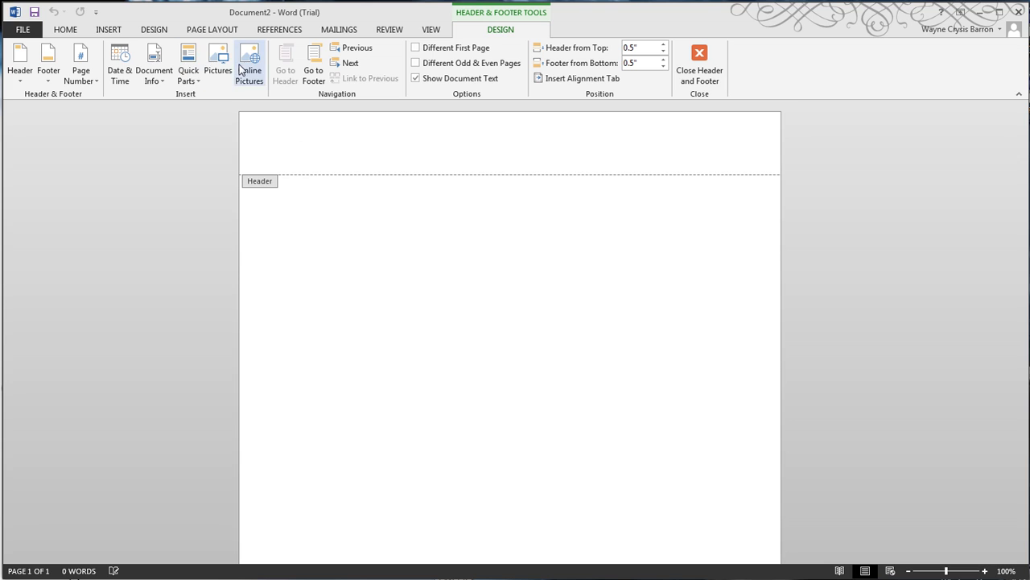
left_click(20, 77)
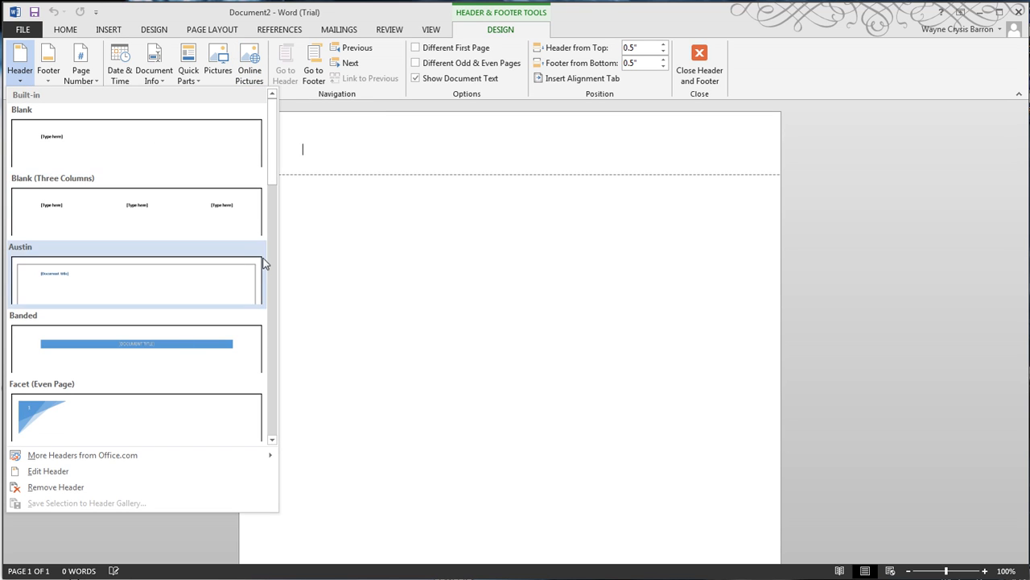
mouse_move(266, 189)
left_mouse_down()
mouse_move(272, 418)
mouse_move(272, 188)
left_mouse_up()
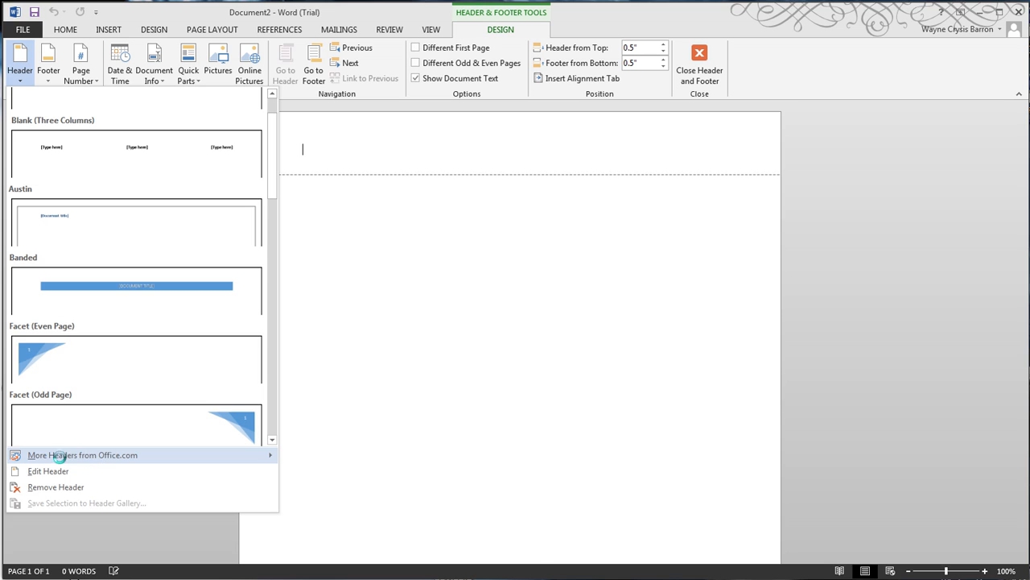
mouse_move(73, 462)
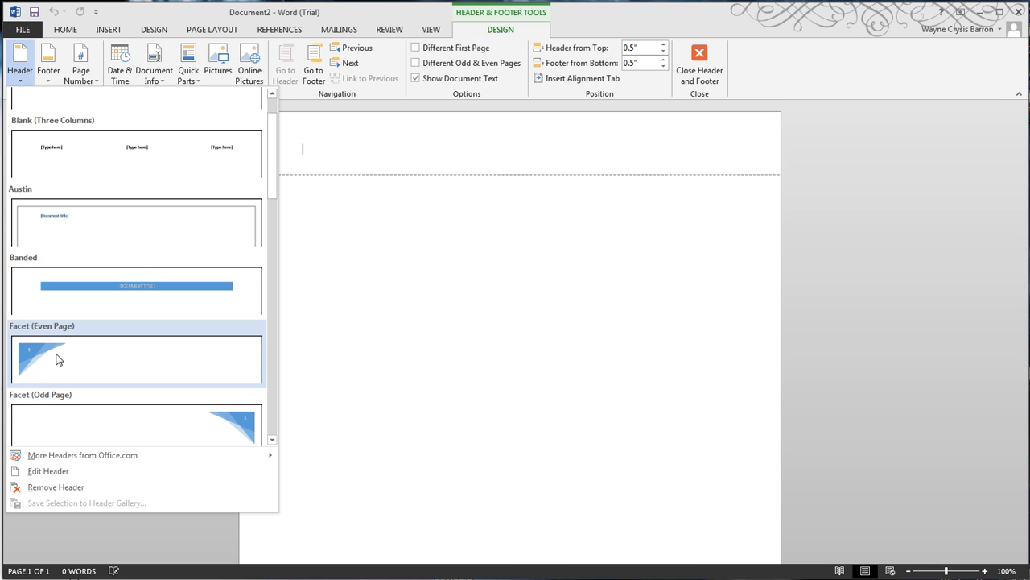
left_click(58, 359)
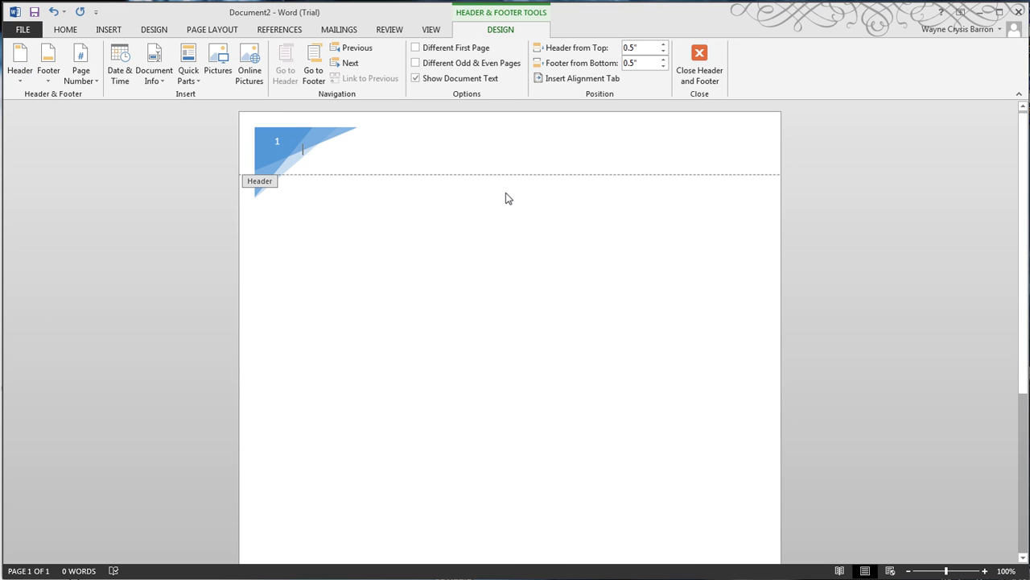
Insert the built-in Retrospect footer and return to the document body
scroll(607, 261, "down", 6)
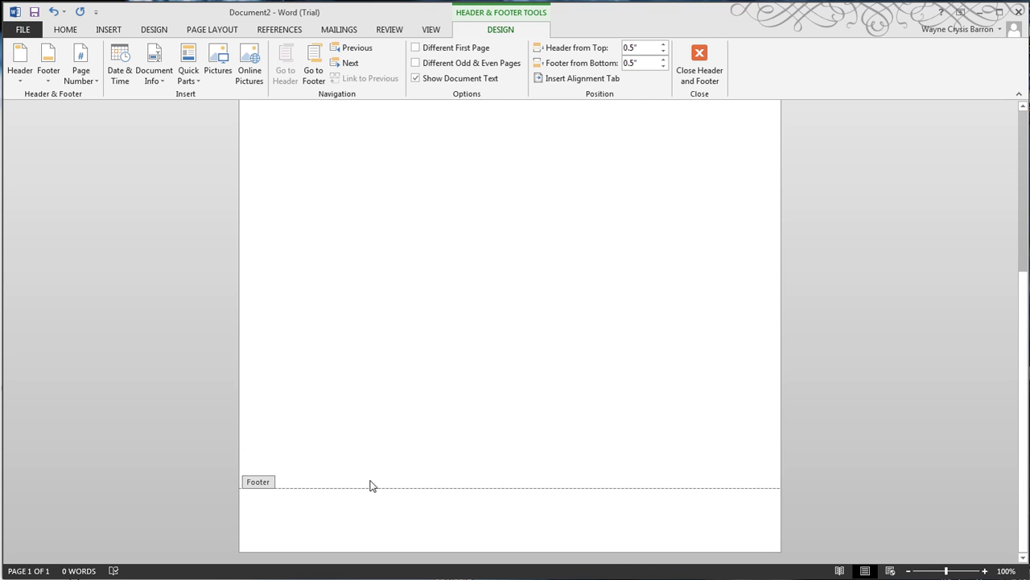
left_click(48, 77)
scroll(218, 329, "down", 10)
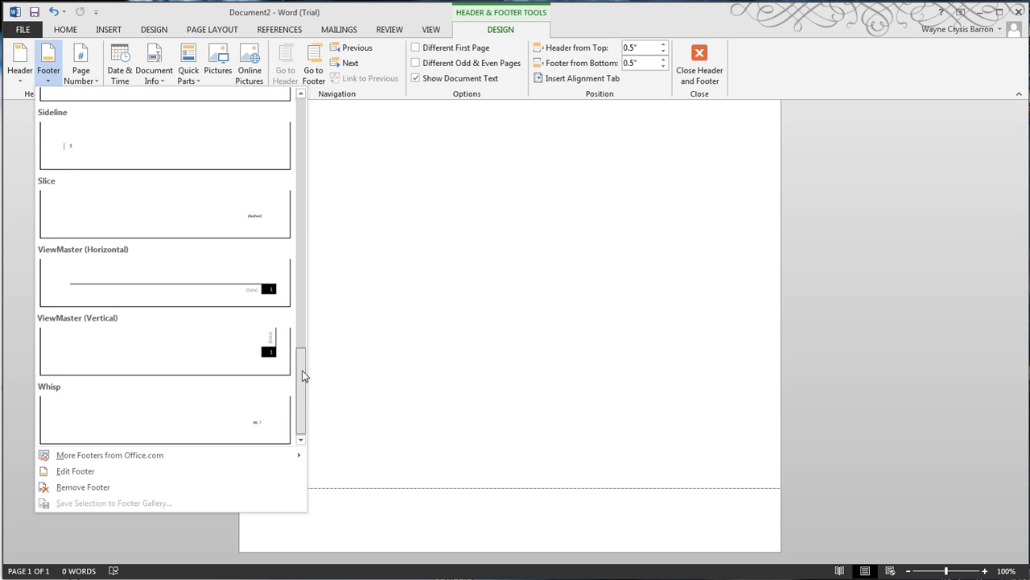
left_click_drag(301, 375, 304, 300)
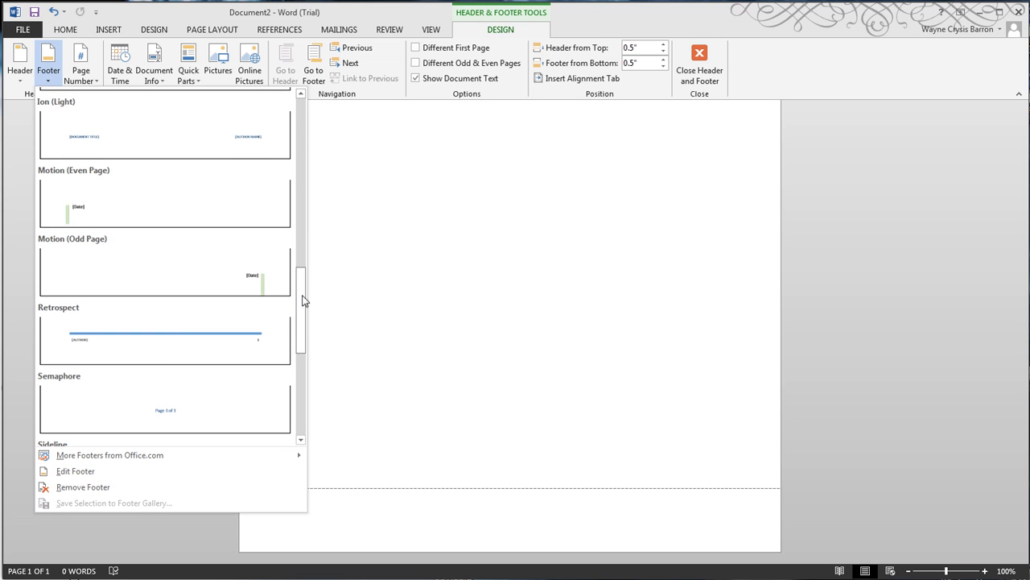
left_click(149, 340)
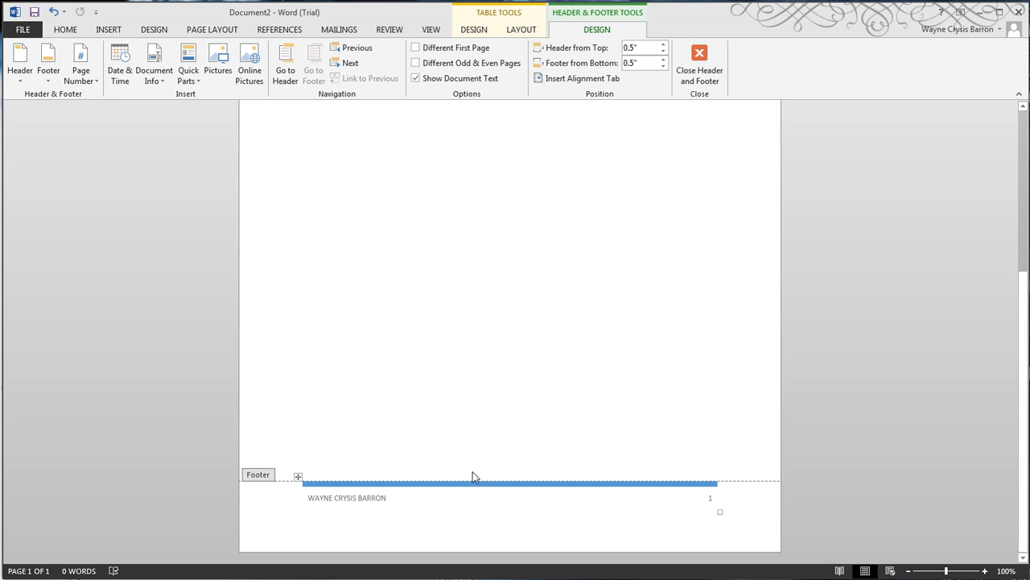
double_click(443, 418)
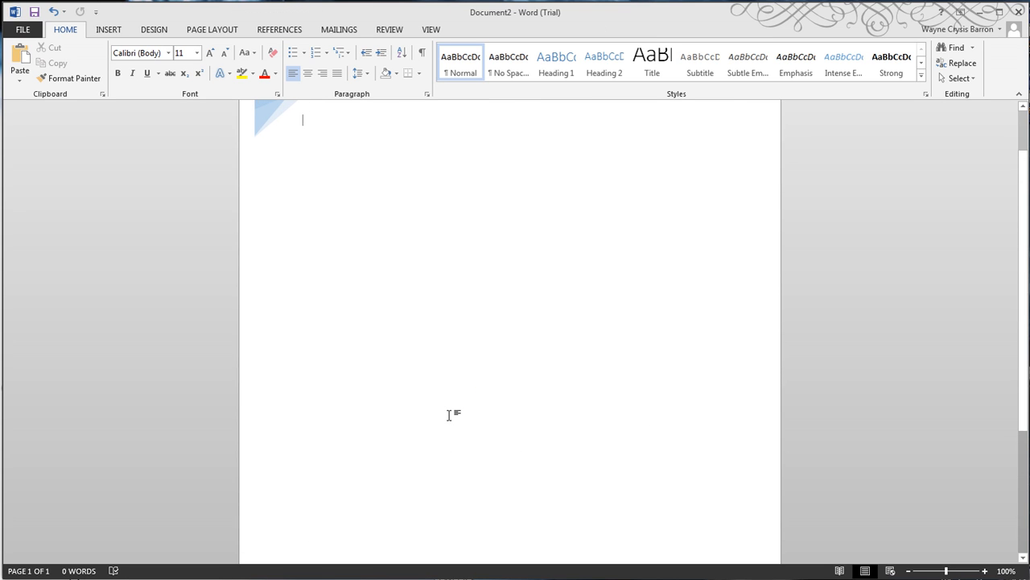
Try the Plain Number 3 and Plain Number 1 page number styles at the top of the page
scroll(451, 412, "down", 8)
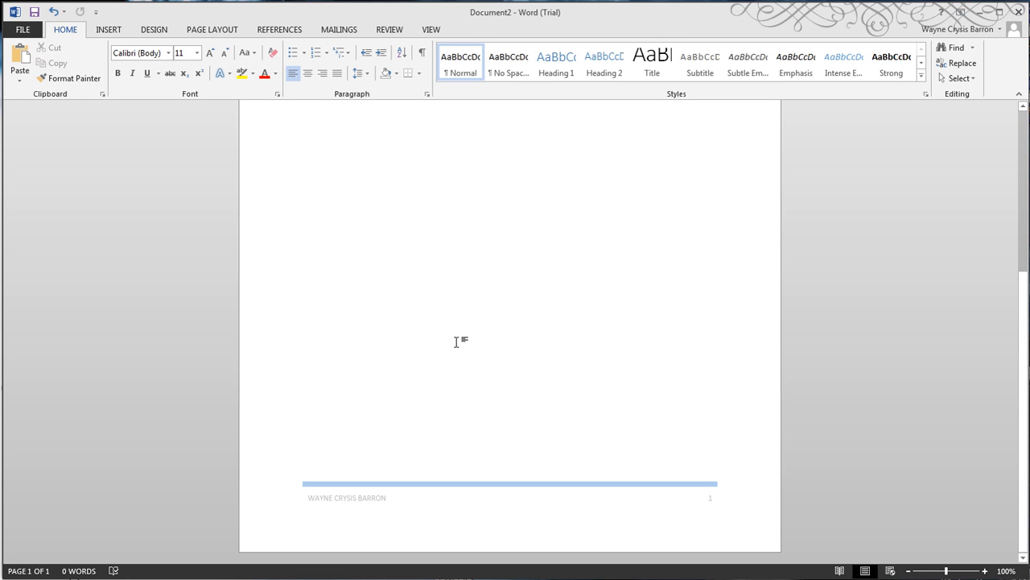
scroll(560, 328, "up", 5)
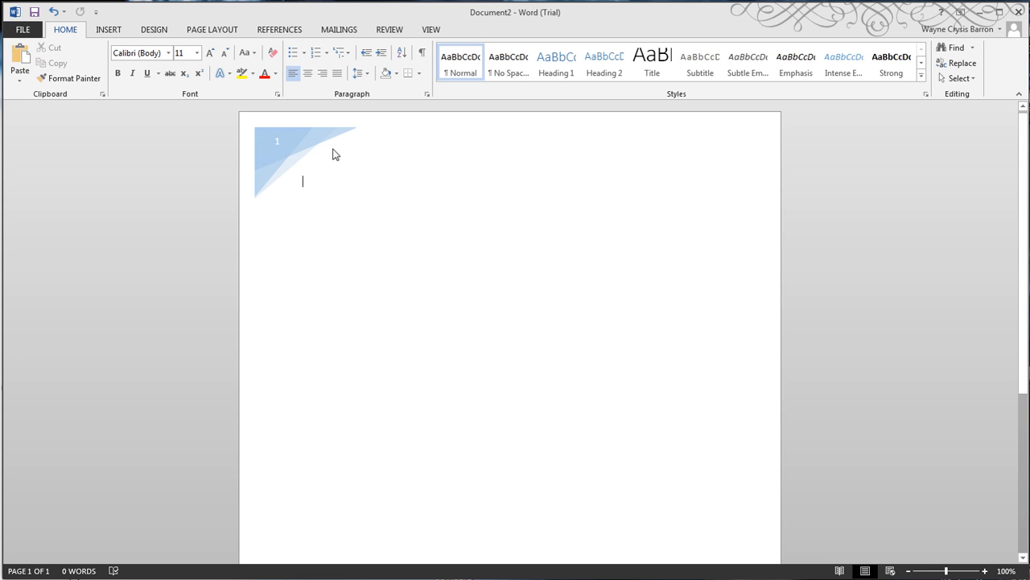
double_click(392, 142)
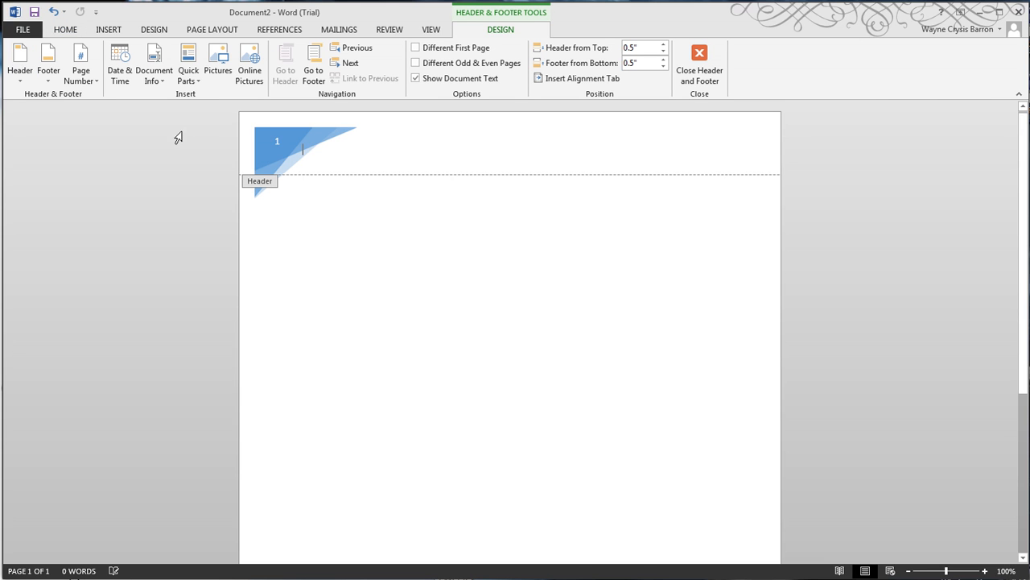
left_click(97, 82)
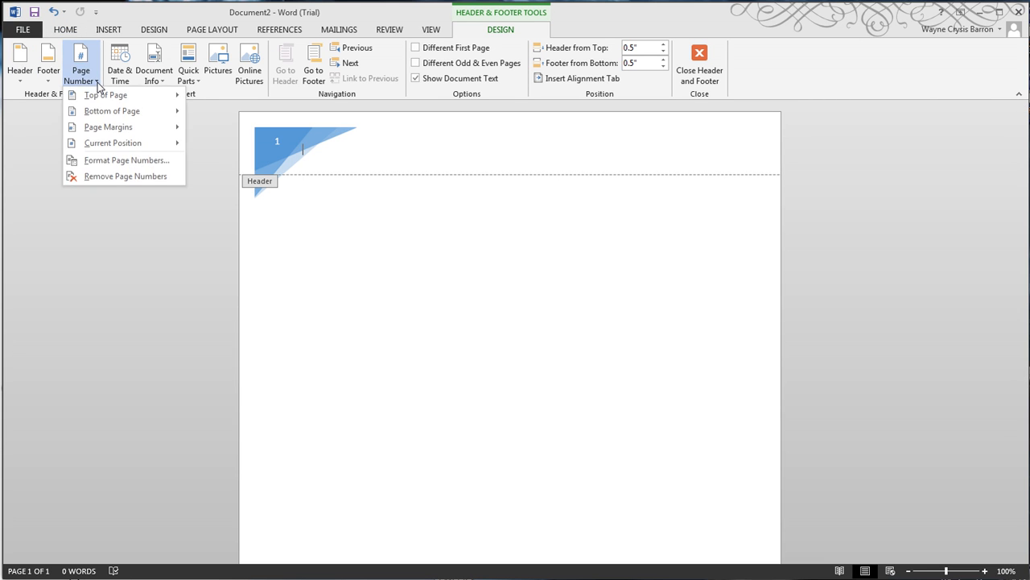
mouse_move(105, 97)
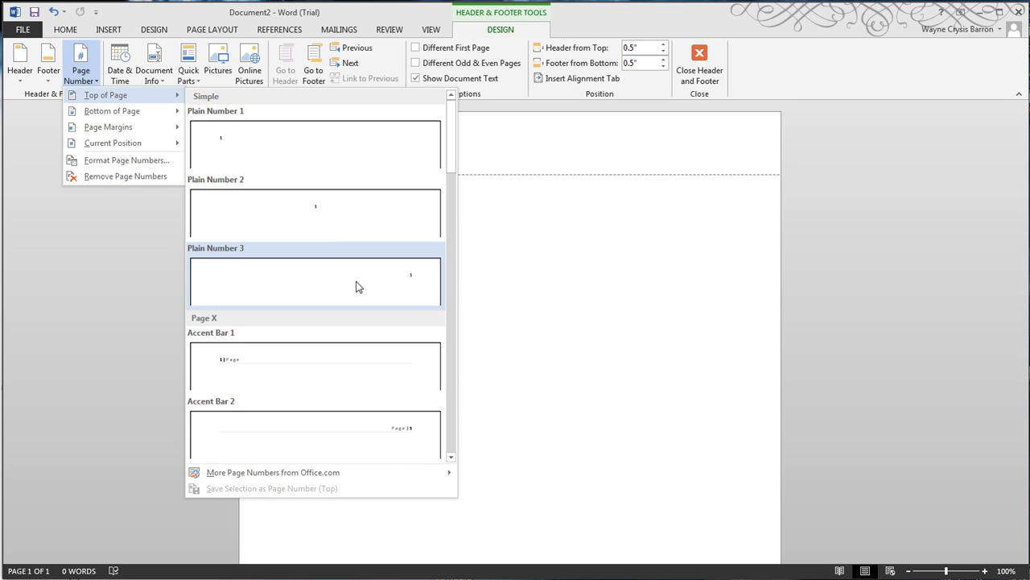
left_click(421, 286)
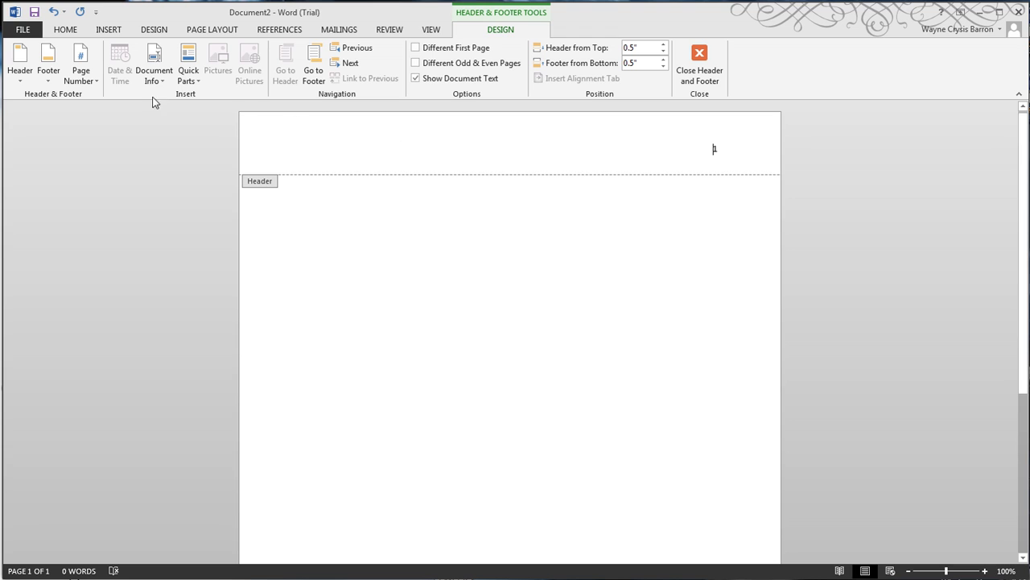
left_click(92, 75)
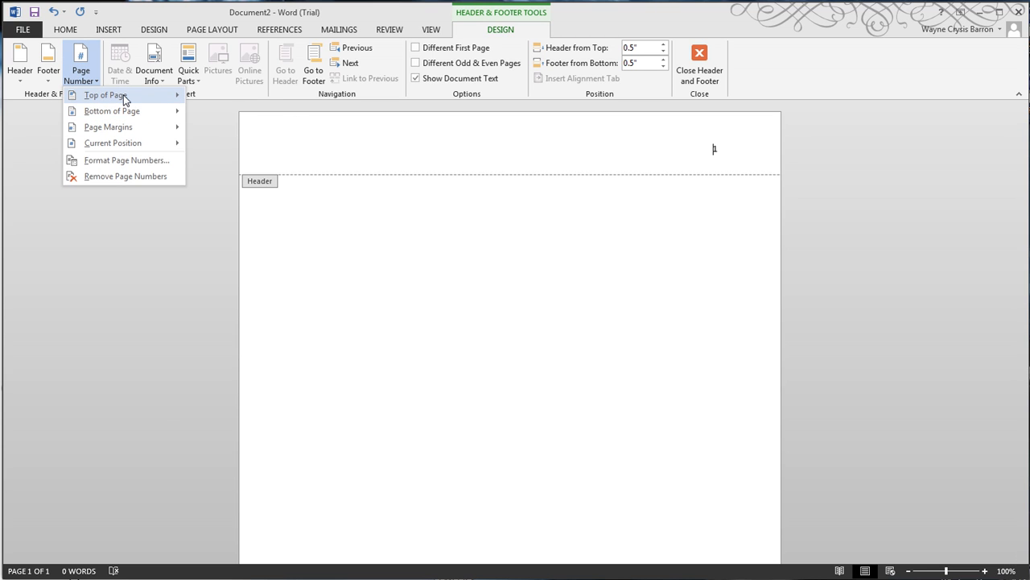
mouse_move(112, 97)
left_click(235, 152)
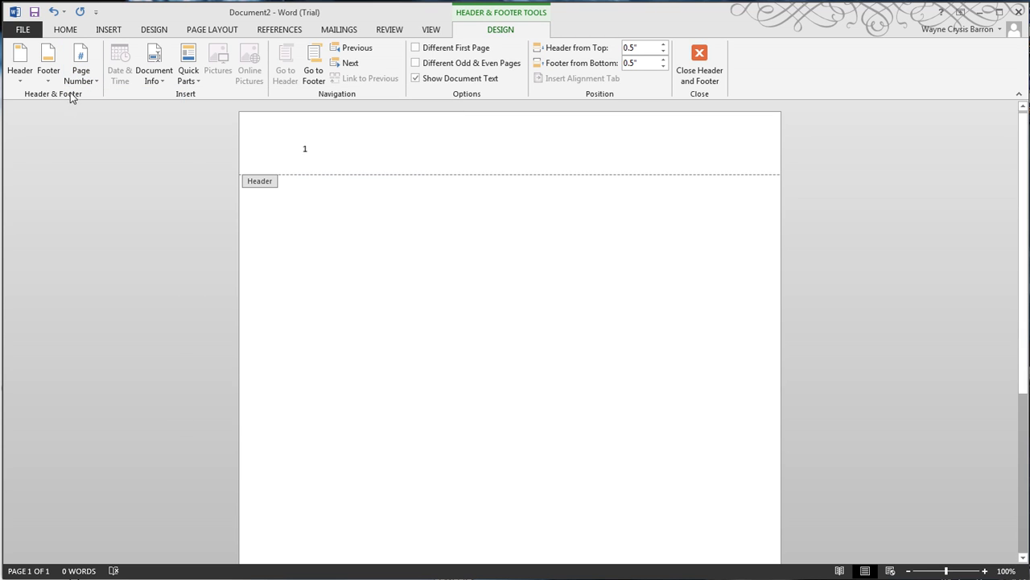
Reapply the Facet (Even Page) header, add the text "This is the header" beside its graphic, and return to the document body
left_click(22, 79)
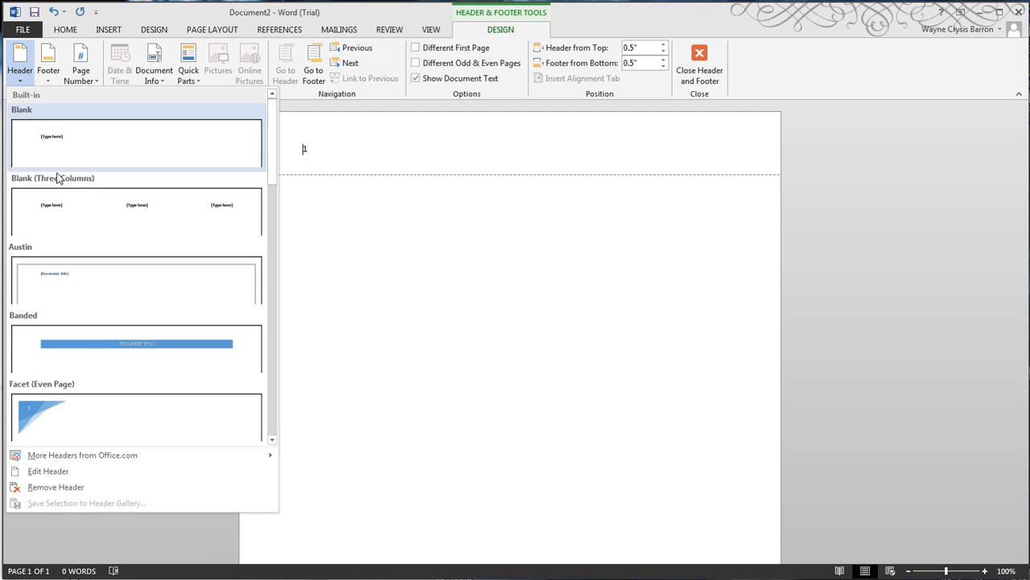
left_click(61, 405)
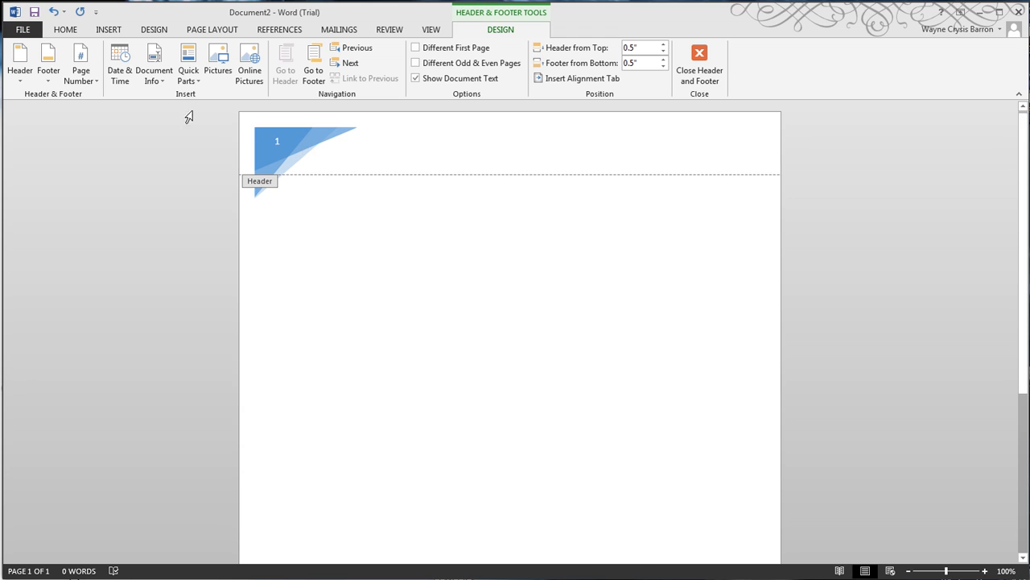
left_click(340, 155)
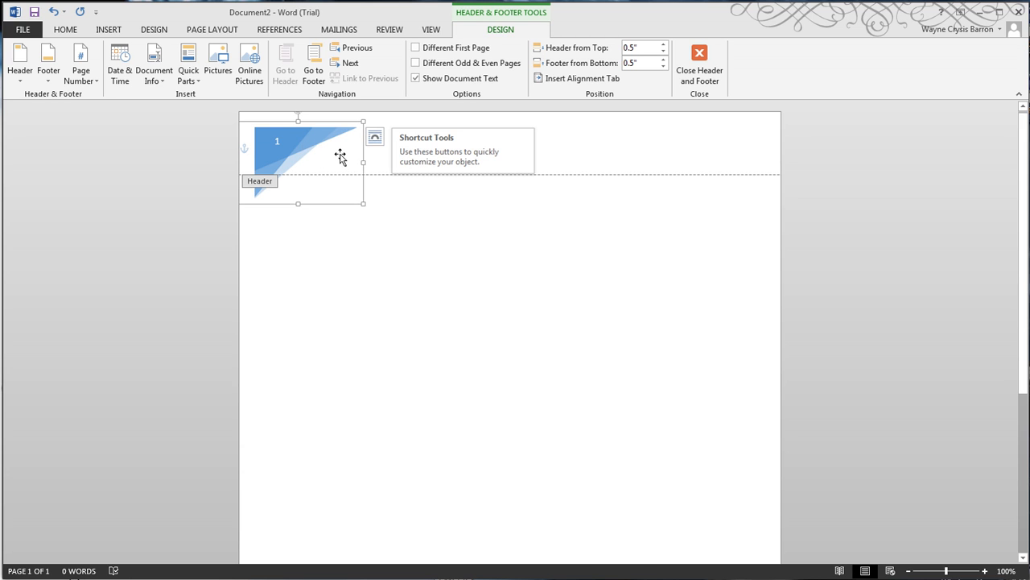
left_click(421, 150)
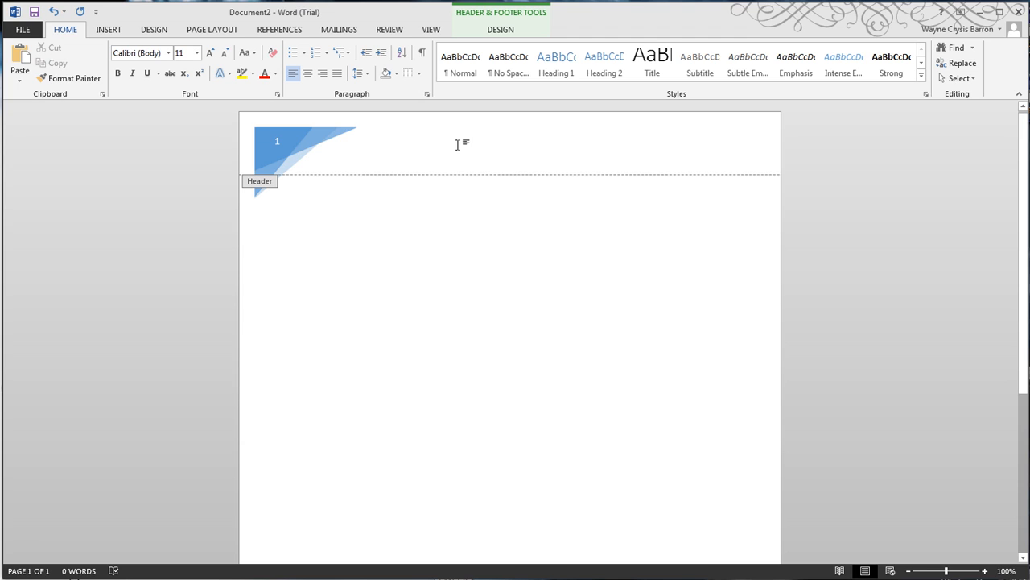
type("This is the")
type("hea")
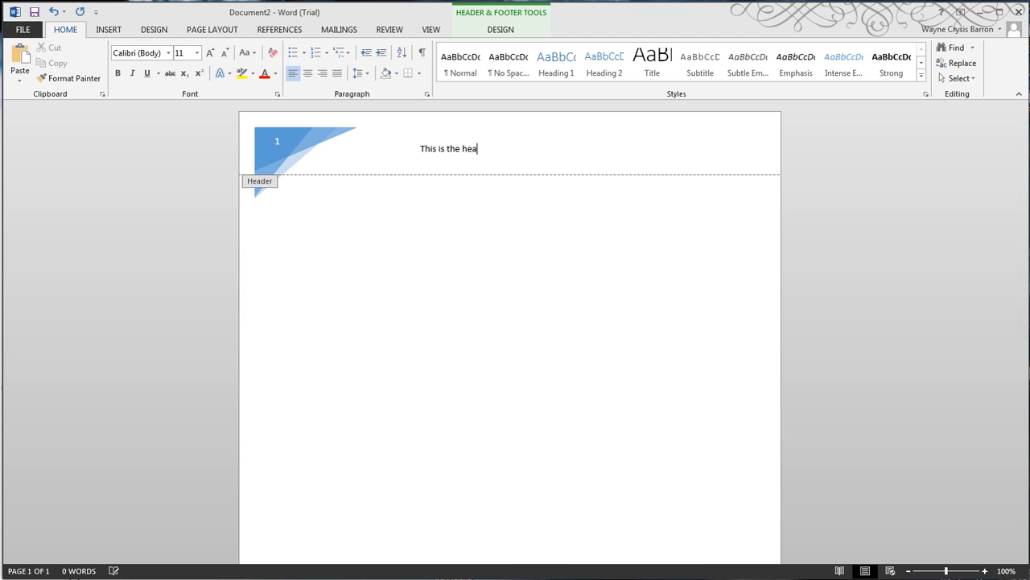
type("der")
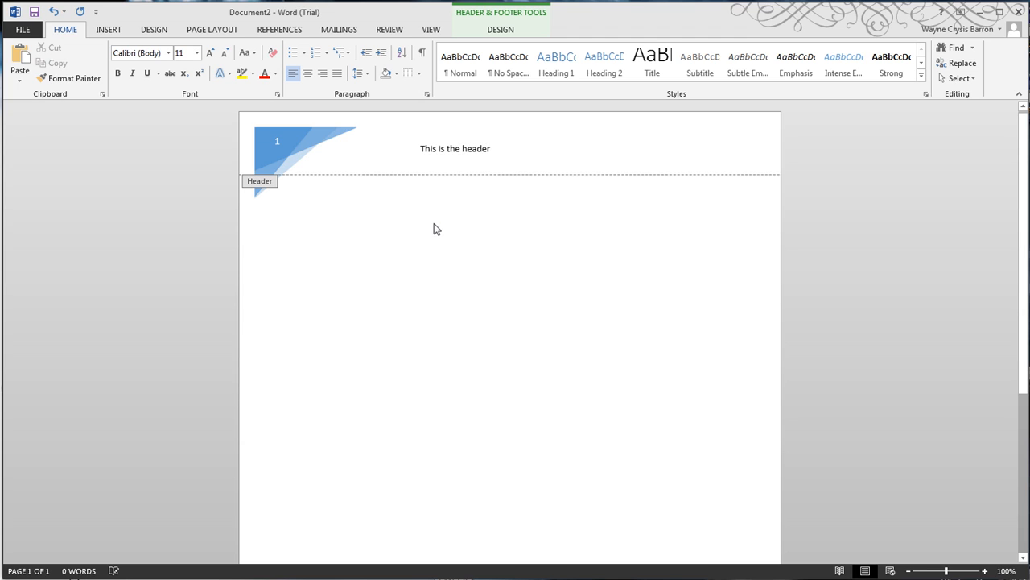
double_click(457, 230)
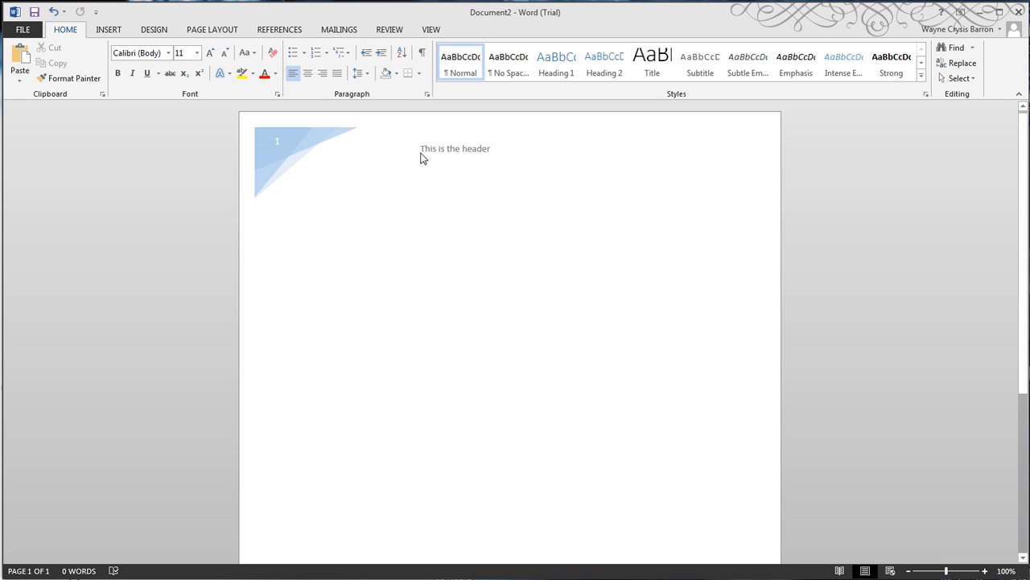
Add the text "This is the footer" centred below the Retrospect footer's name and page number line, and return to the document body
scroll(554, 306, "down", 8)
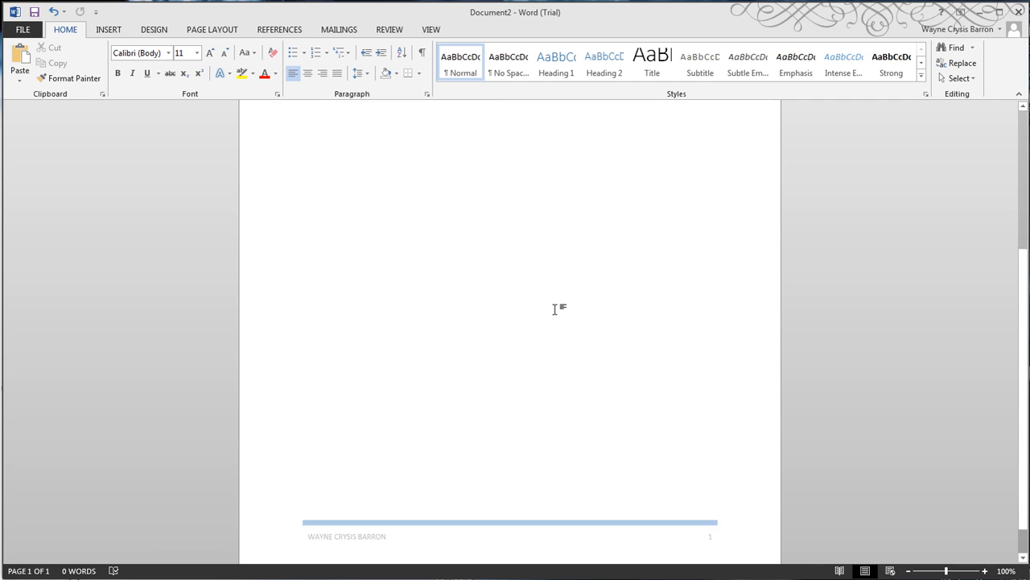
double_click(515, 512)
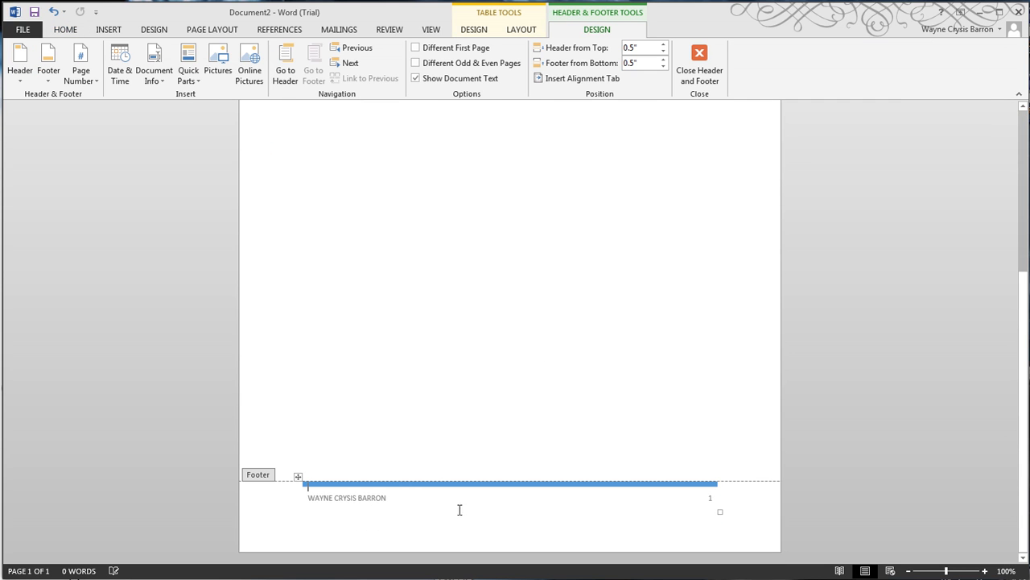
left_click(486, 504)
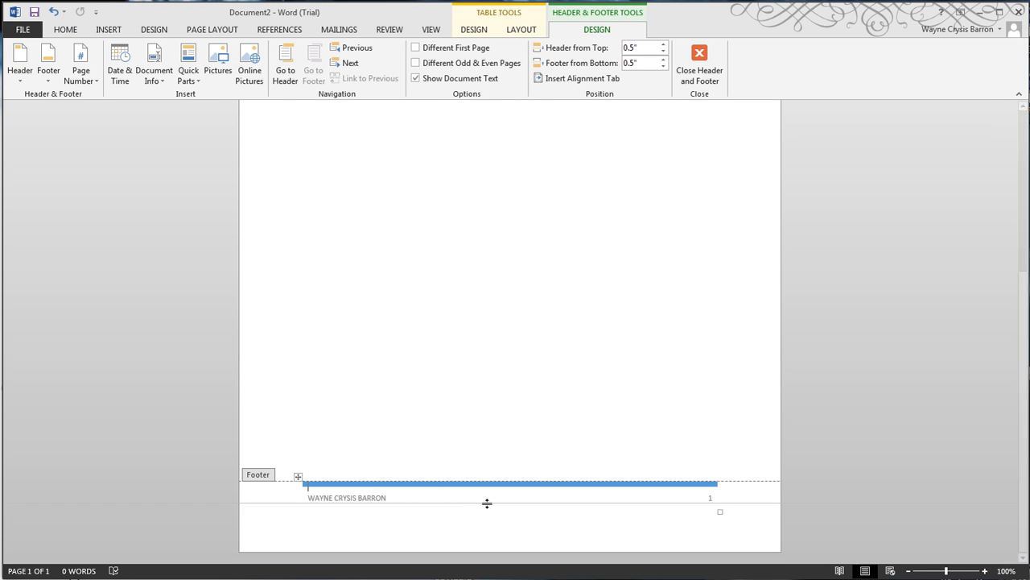
left_click(478, 515)
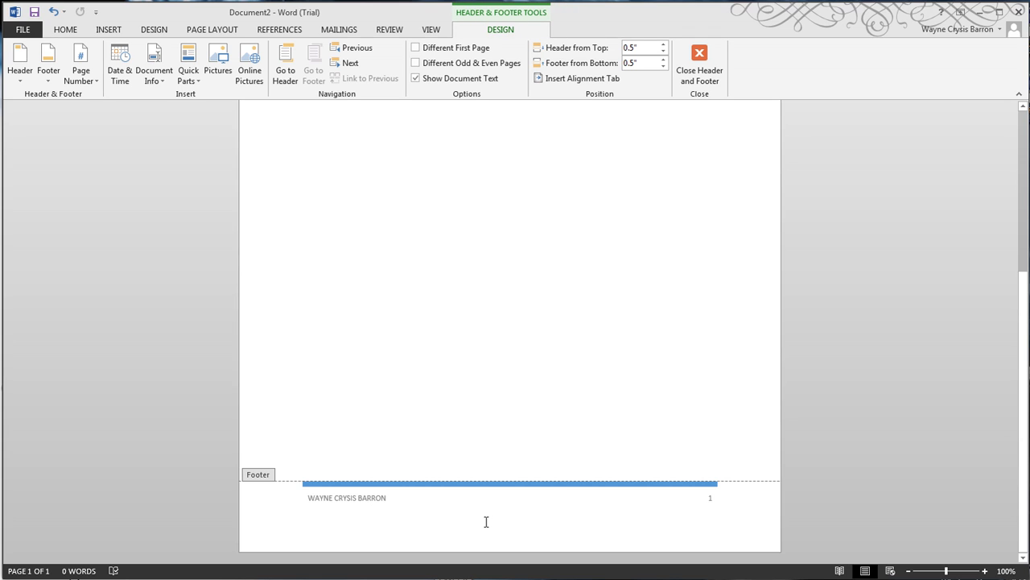
type("This is the")
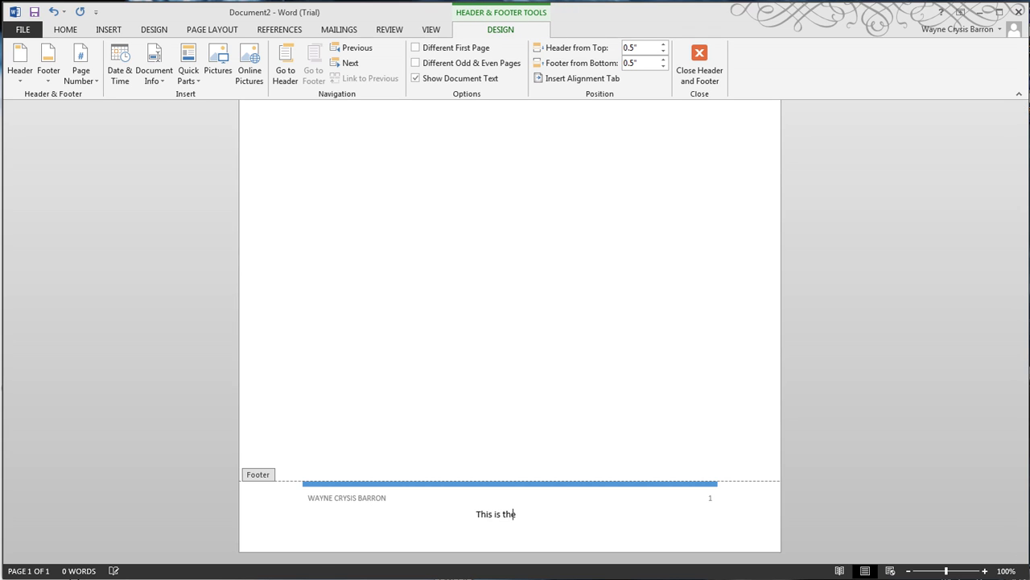
type(" footer")
double_click(533, 319)
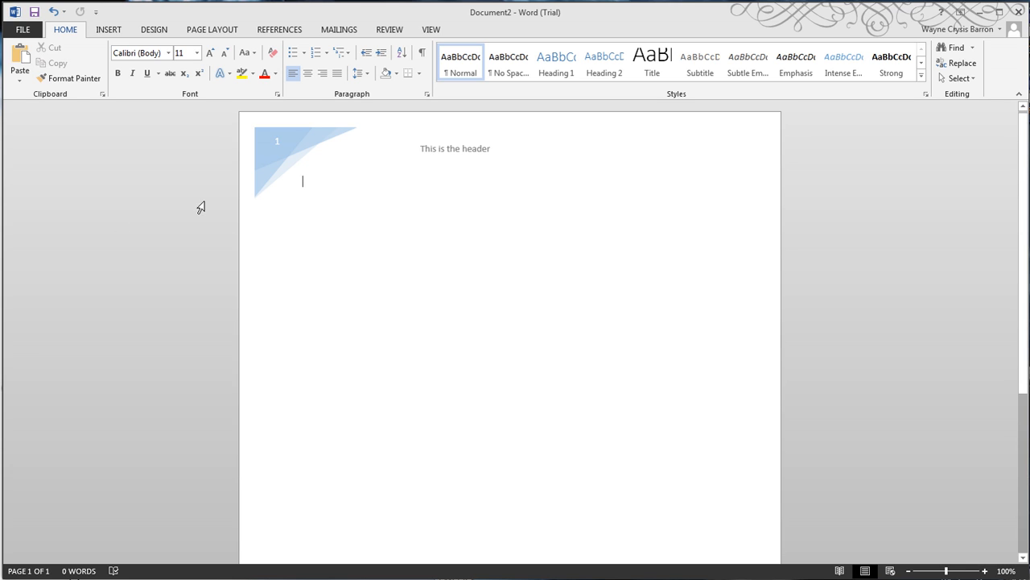
Check the display's resolution in the Windows Screen Resolution settings and close them without changes
right_click(1029, 156)
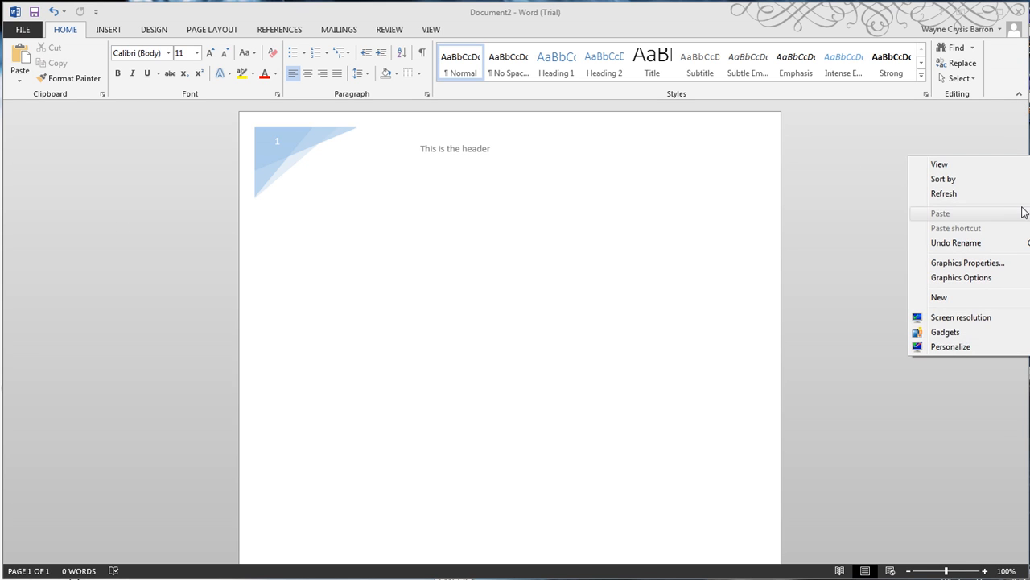
left_click(980, 318)
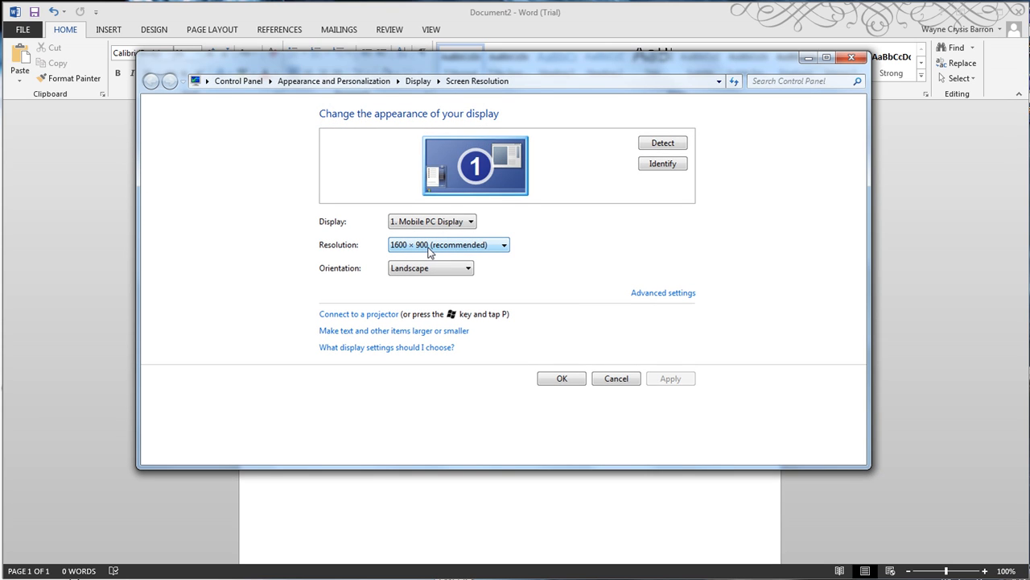
left_click(851, 58)
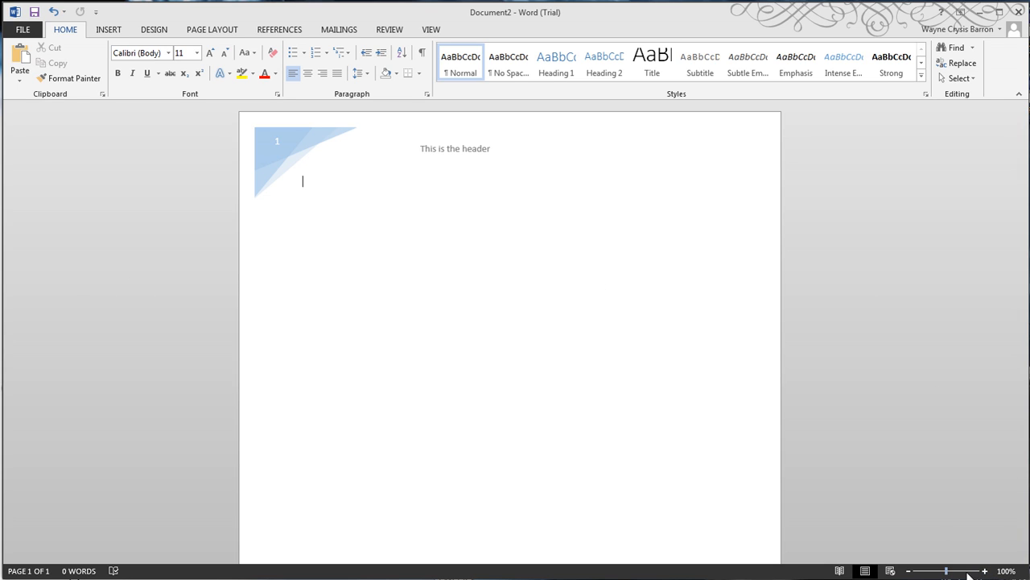
Examine the page's header and footer at 172% zoom and zoomed out to 69% and below
left_click_drag(951, 573, 952, 573)
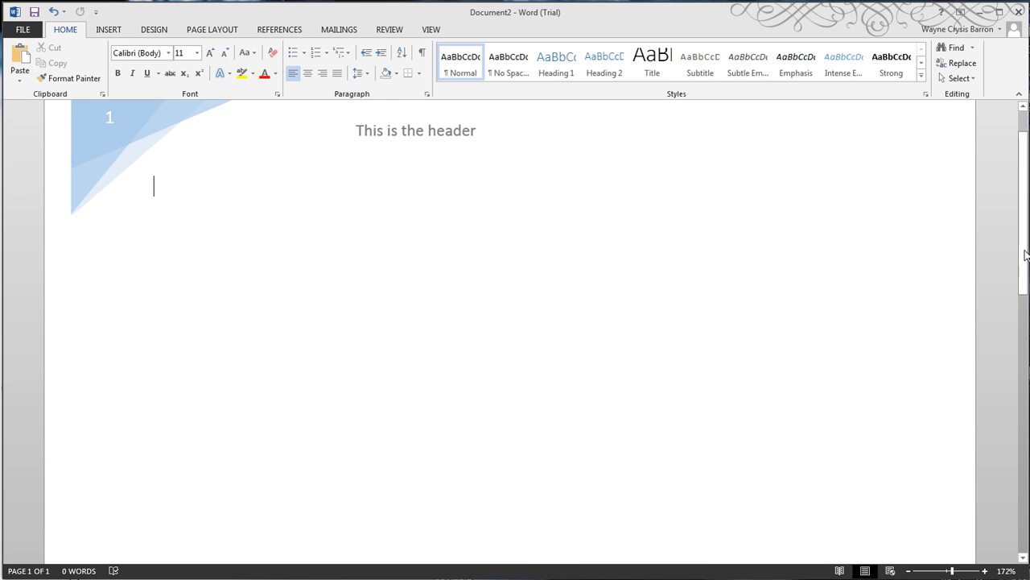
left_click_drag(1025, 247, 1023, 219)
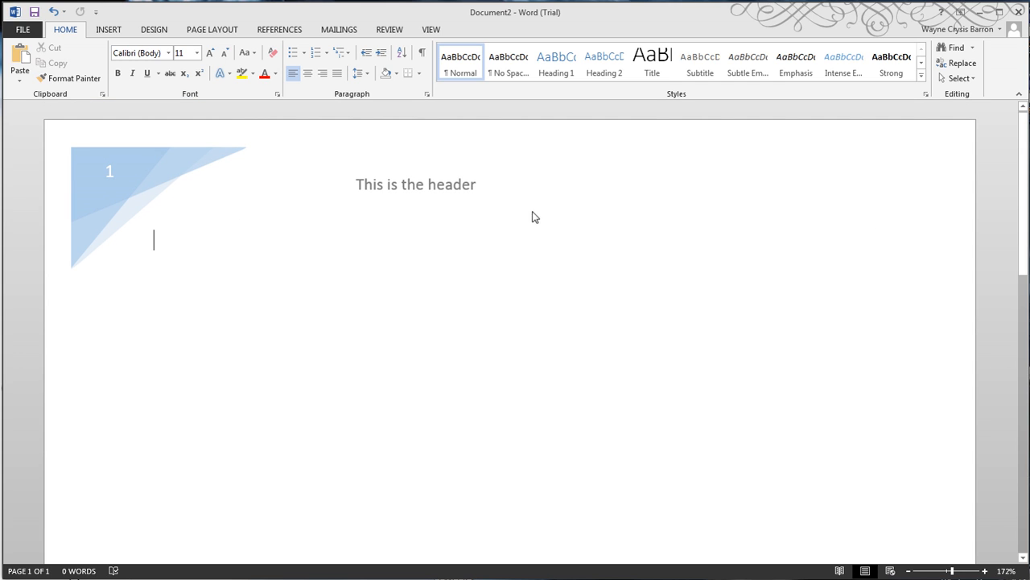
scroll(897, 230, "down", 10)
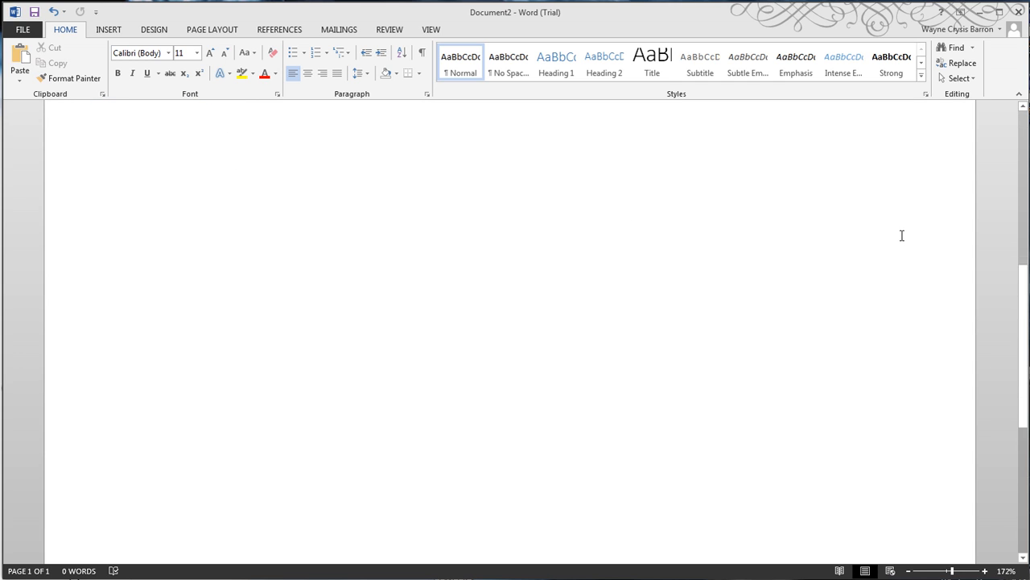
scroll(902, 237, "down", 1)
scroll(902, 238, "up", 10)
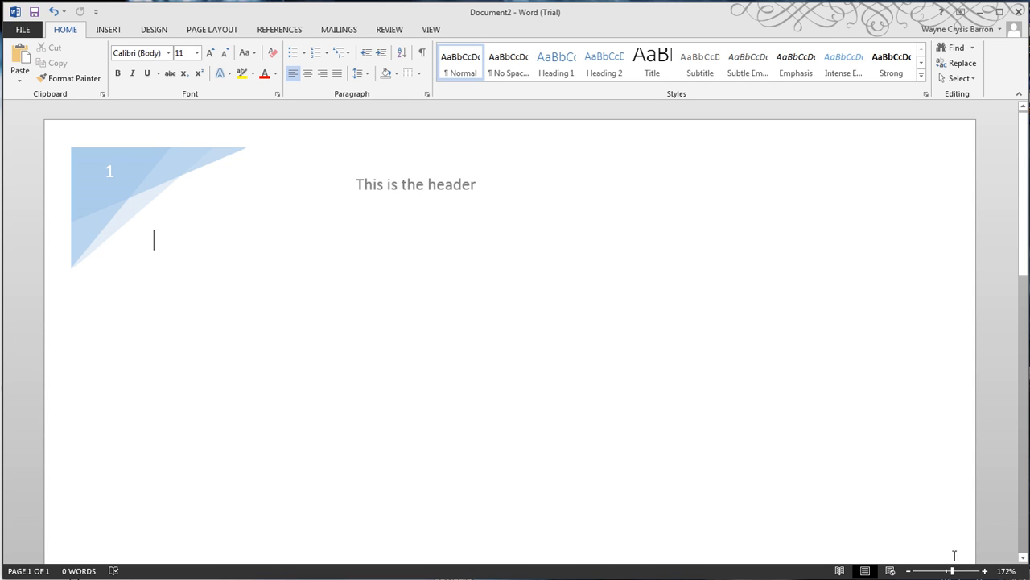
left_click_drag(953, 569, 935, 570)
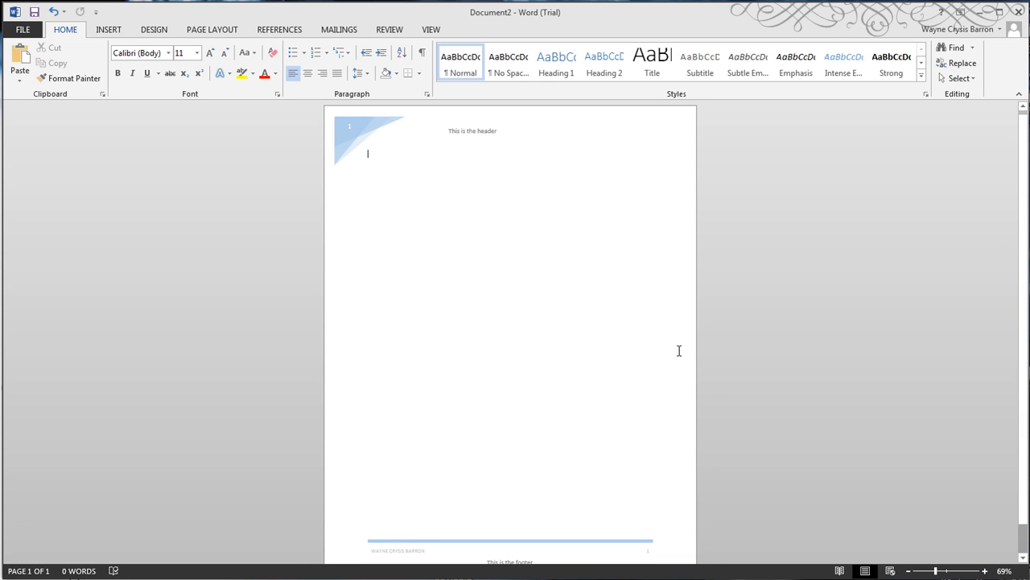
left_click_drag(935, 570, 932, 571)
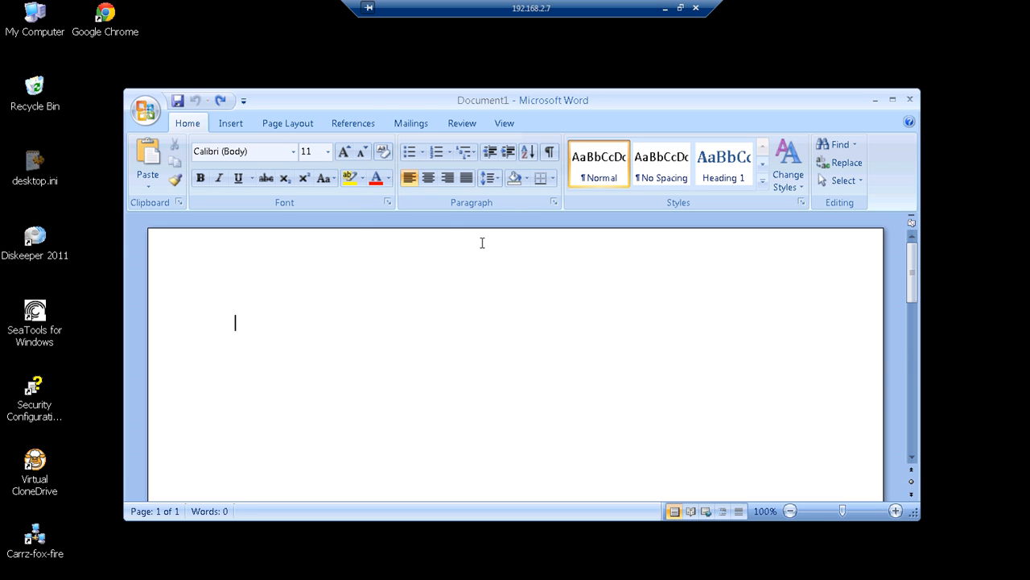
Switch to the blank document in the remote desktop's Word window, open its header area, and return to the body
double_click(482, 242)
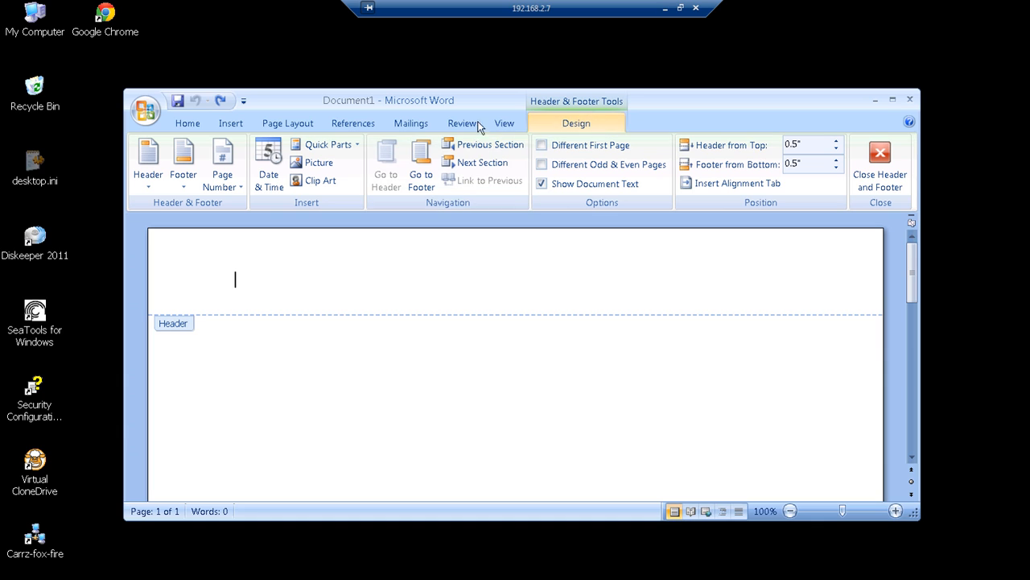
double_click(463, 366)
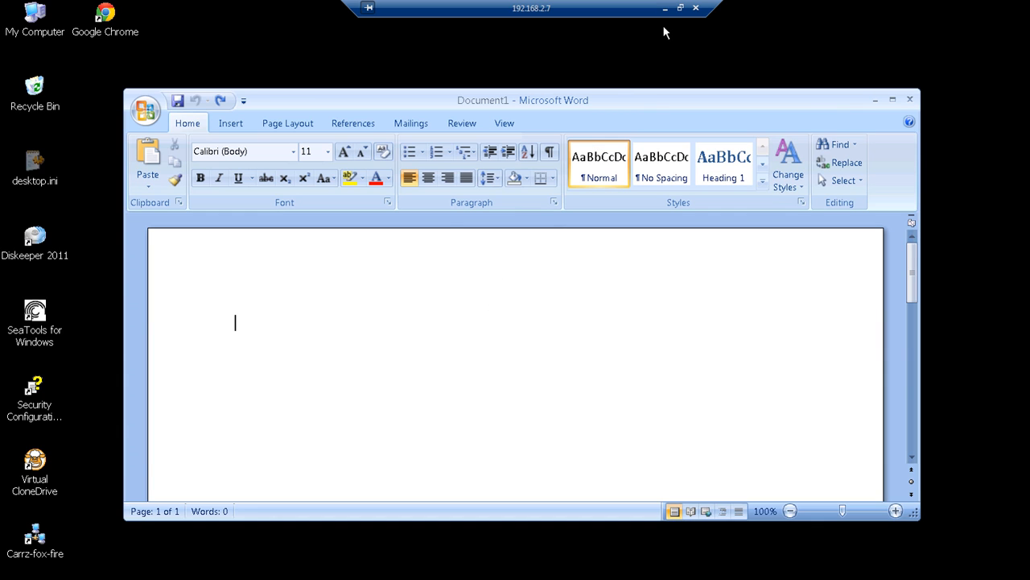